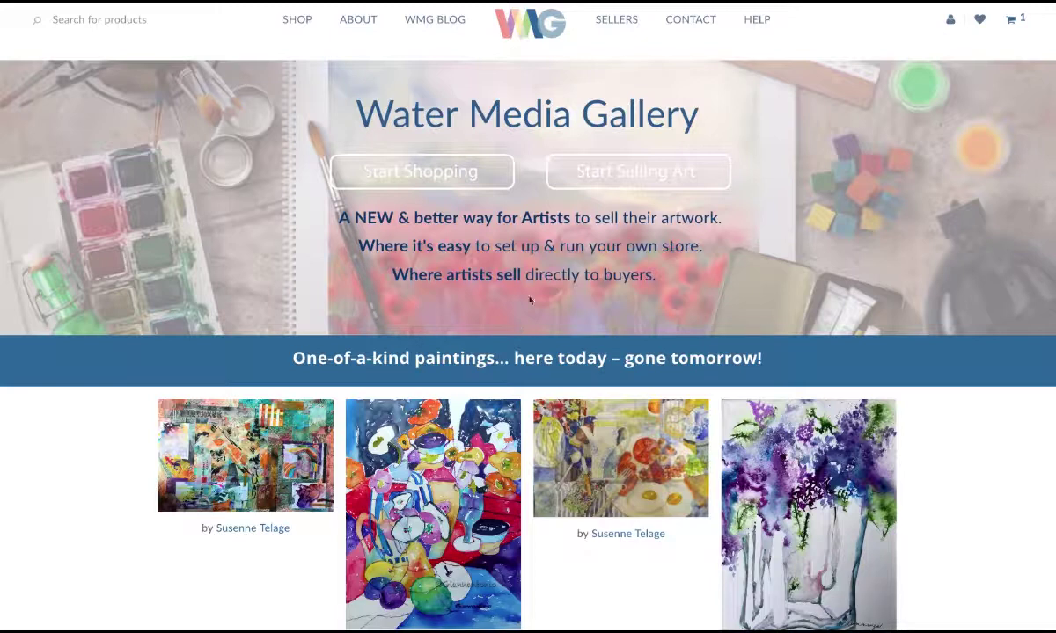
Step: Open the sellers' Membership Levels page and review the selling terms and the Starter, Basic, Advanced and Premier plans
{"action": "left_click", "coordinate": [616, 22]}
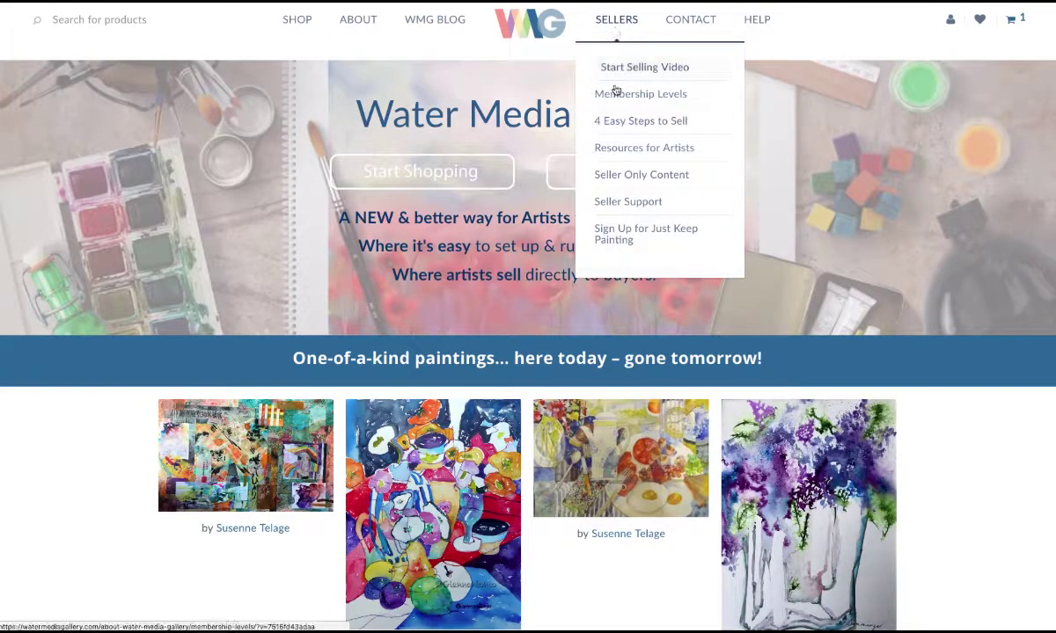
{"action": "left_click", "coordinate": [616, 92]}
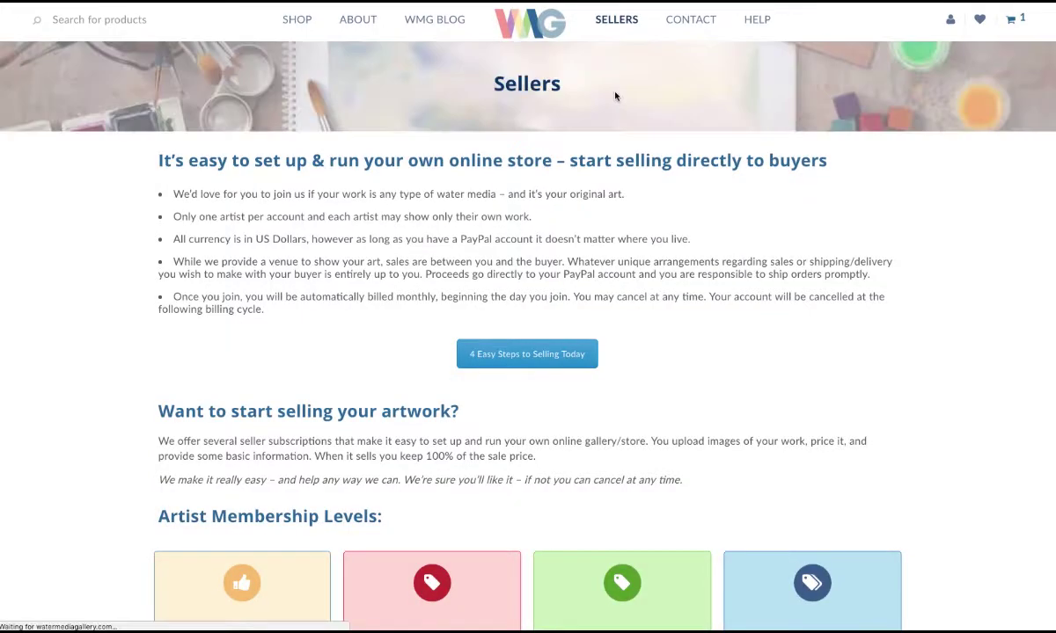
{"action": "scroll", "coordinate": [747, 316], "scroll_direction": "down", "scroll_amount": 3}
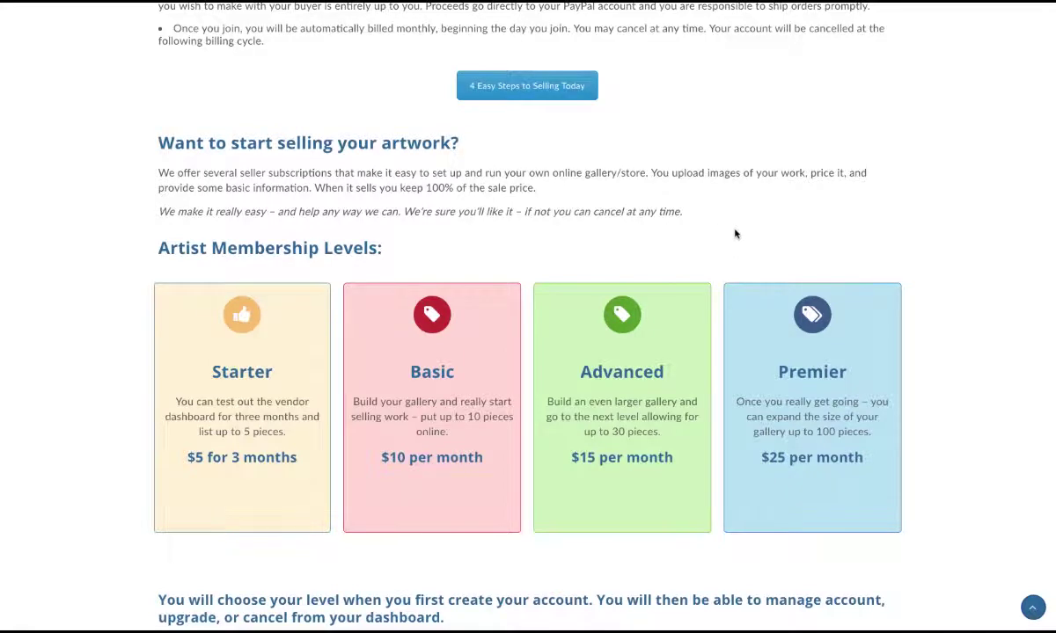
{"action": "scroll", "coordinate": [735, 233], "scroll_direction": "up", "scroll_amount": 1}
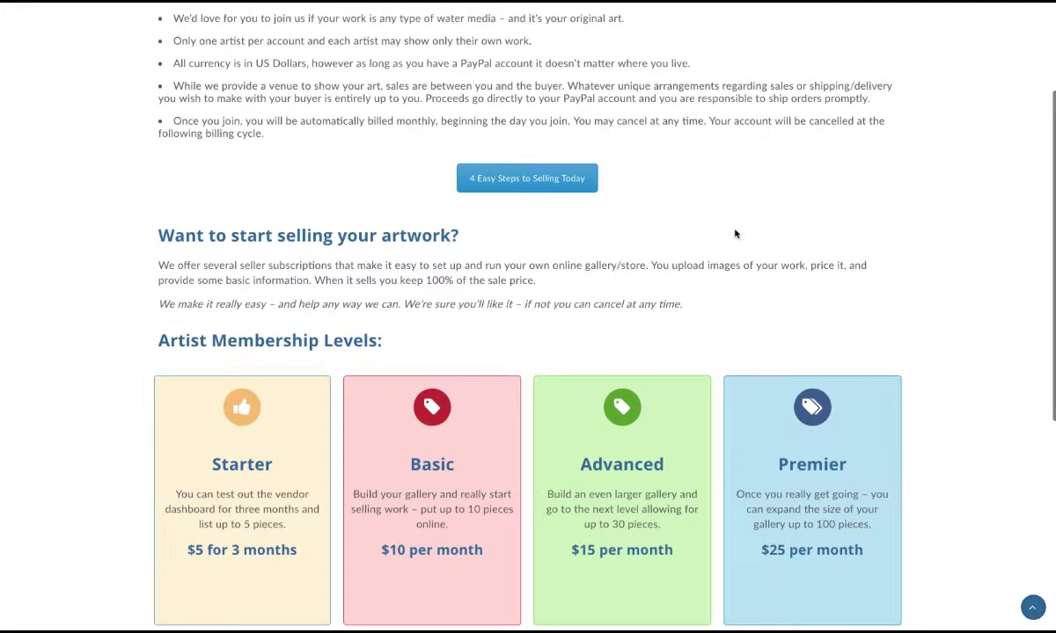
{"action": "scroll", "coordinate": [735, 233], "scroll_direction": "up", "scroll_amount": 1}
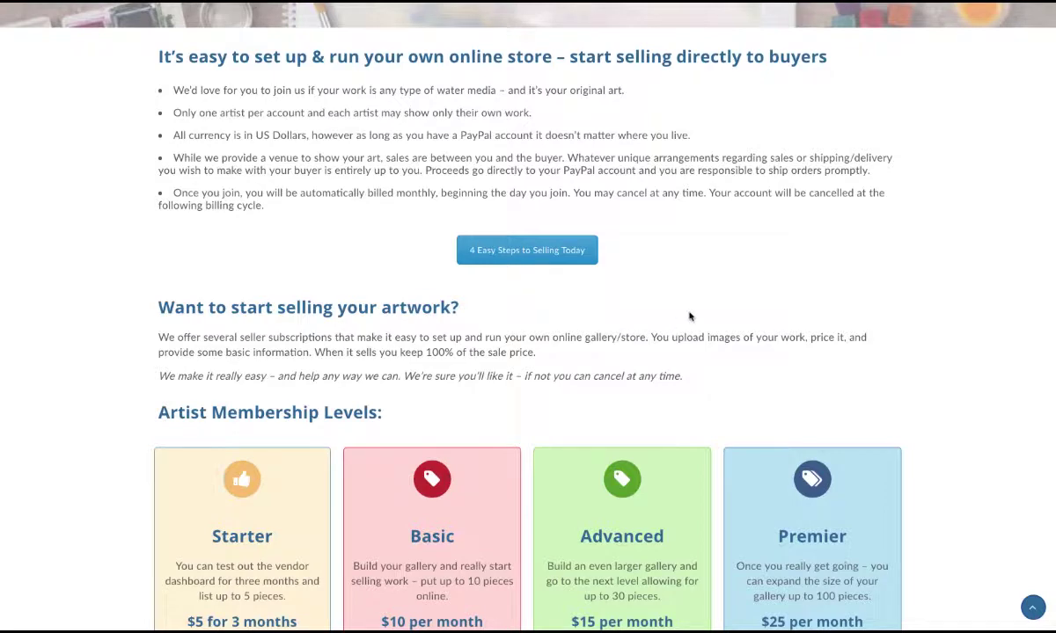
{"action": "scroll", "coordinate": [689, 335], "scroll_direction": "down", "scroll_amount": 1}
{"action": "scroll", "coordinate": [689, 318], "scroll_direction": "up", "scroll_amount": 2}
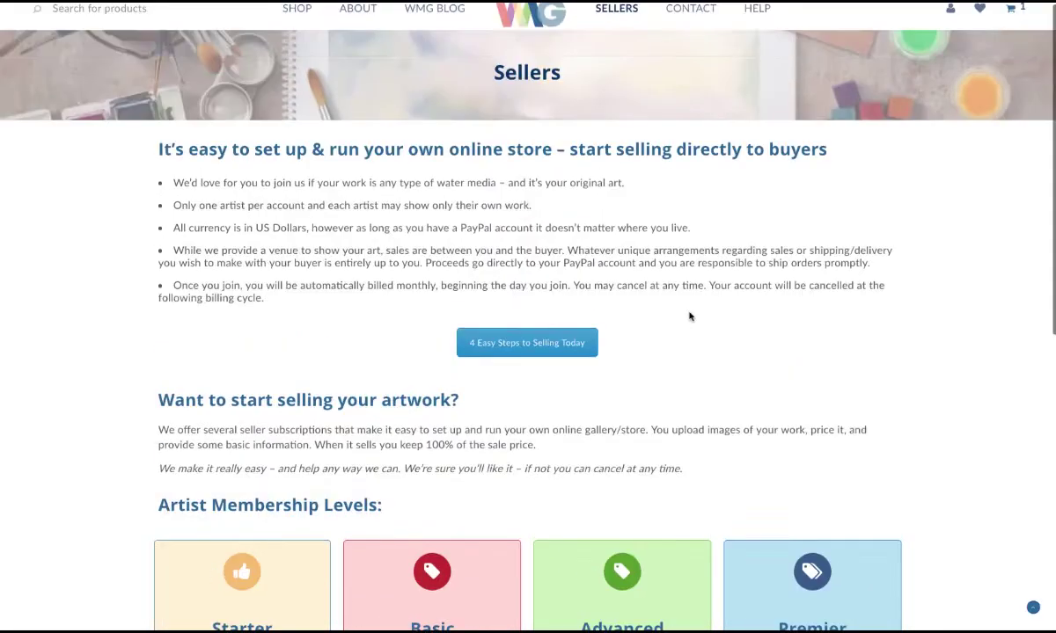
{"action": "mouse_move", "coordinate": [585, 41]}
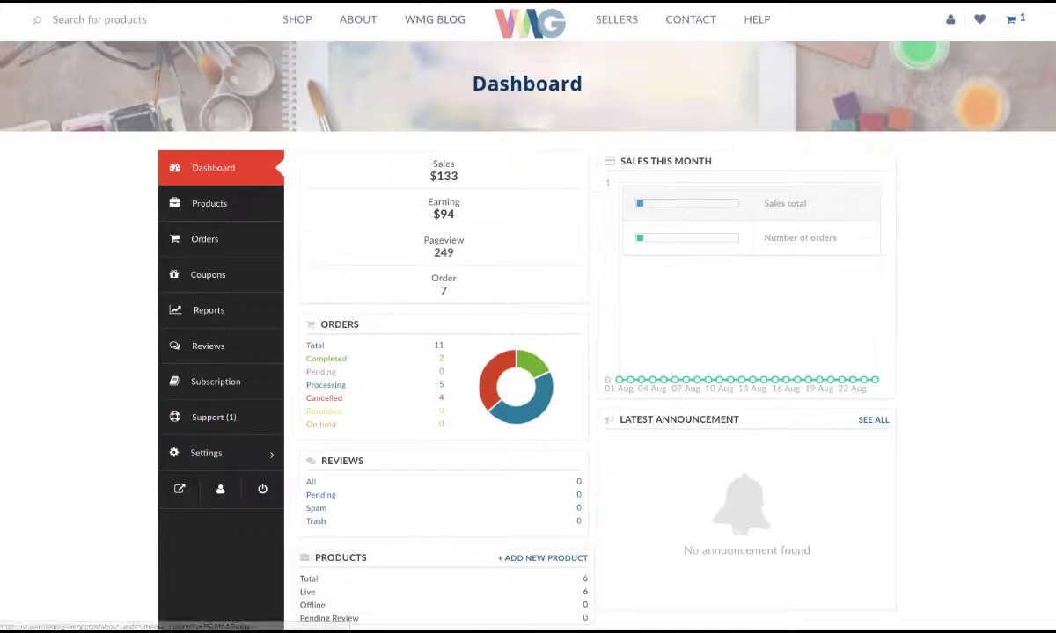
Step: Open the store settings from the seller dashboard and review the banner, profile picture, store name, address and store display options
{"action": "left_click", "coordinate": [210, 456]}
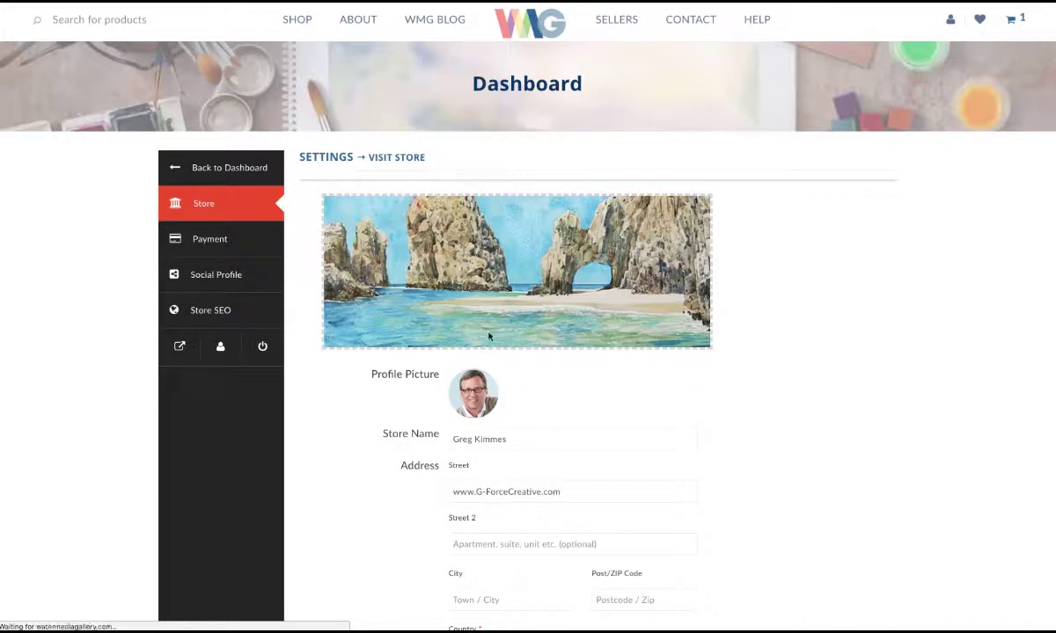
{"action": "scroll", "coordinate": [492, 414], "scroll_direction": "down", "scroll_amount": 1}
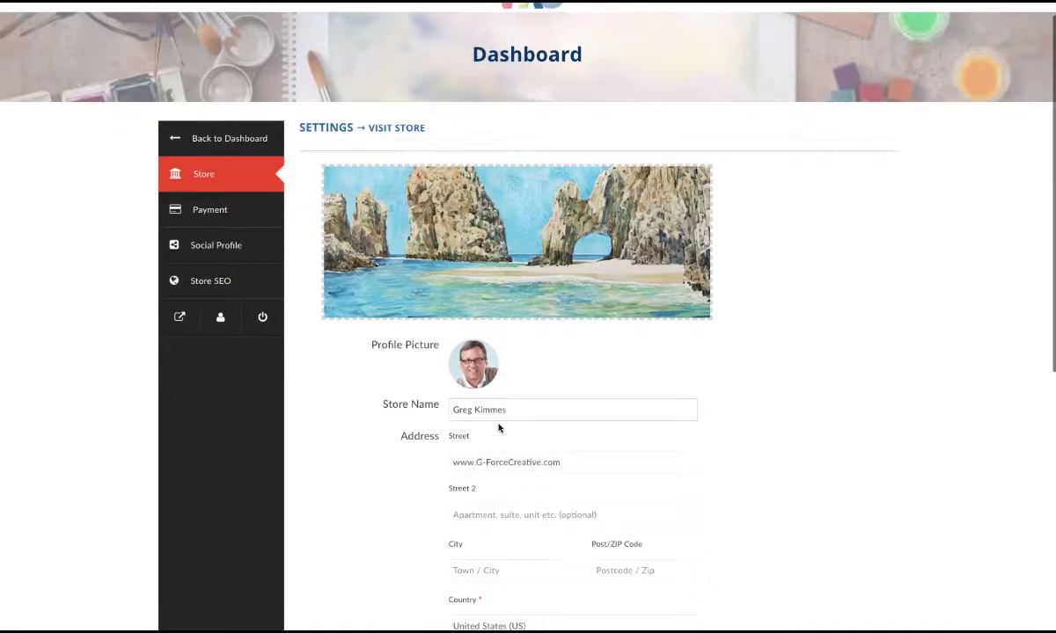
{"action": "scroll", "coordinate": [431, 464], "scroll_direction": "up", "scroll_amount": 1}
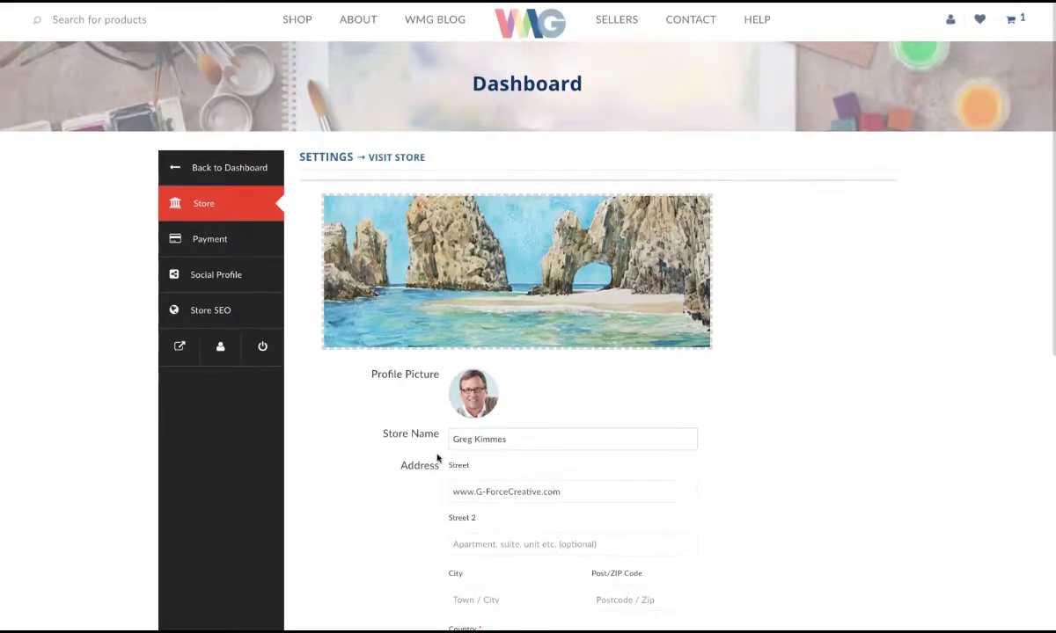
{"action": "scroll", "coordinate": [430, 493], "scroll_direction": "down", "scroll_amount": 4}
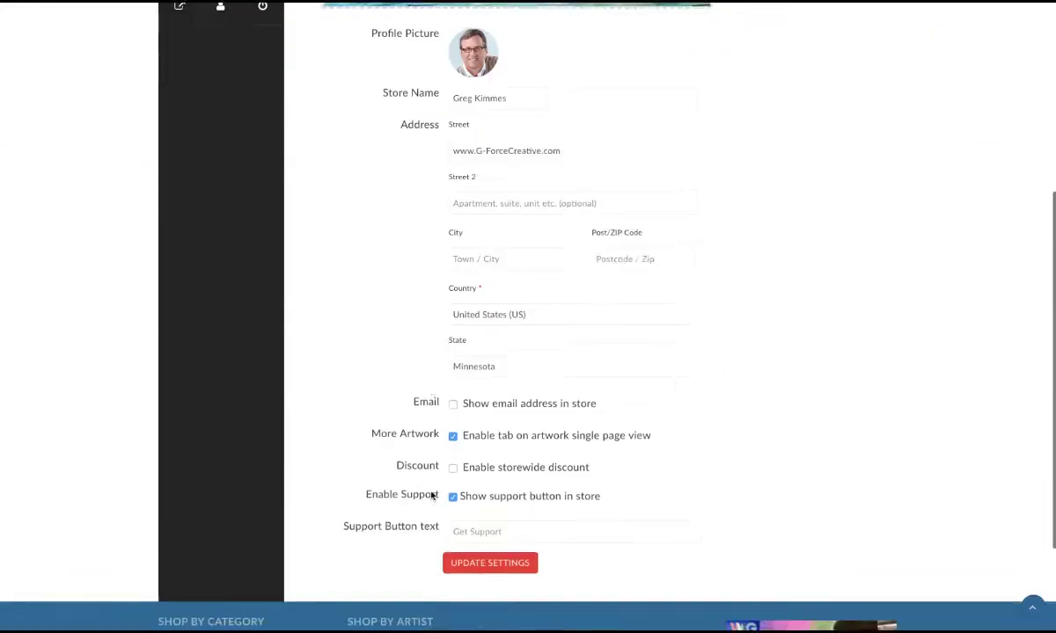
{"action": "scroll", "coordinate": [431, 495], "scroll_direction": "down", "scroll_amount": 2}
{"action": "scroll", "coordinate": [432, 495], "scroll_direction": "up", "scroll_amount": 3}
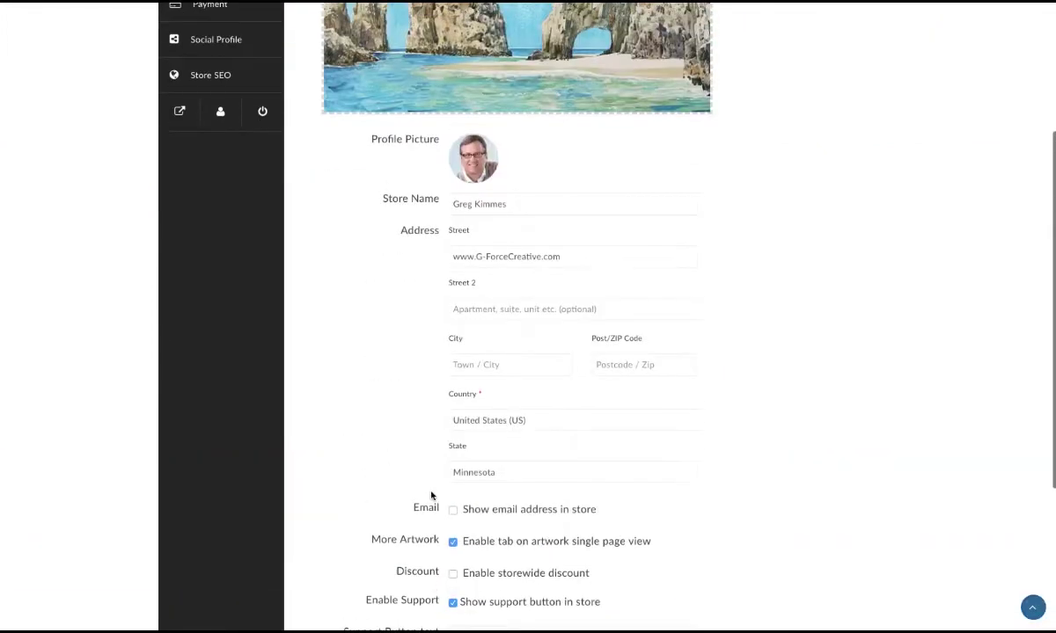
{"action": "scroll", "coordinate": [431, 495], "scroll_direction": "down", "scroll_amount": 1}
{"action": "scroll", "coordinate": [431, 495], "scroll_direction": "up", "scroll_amount": 1}
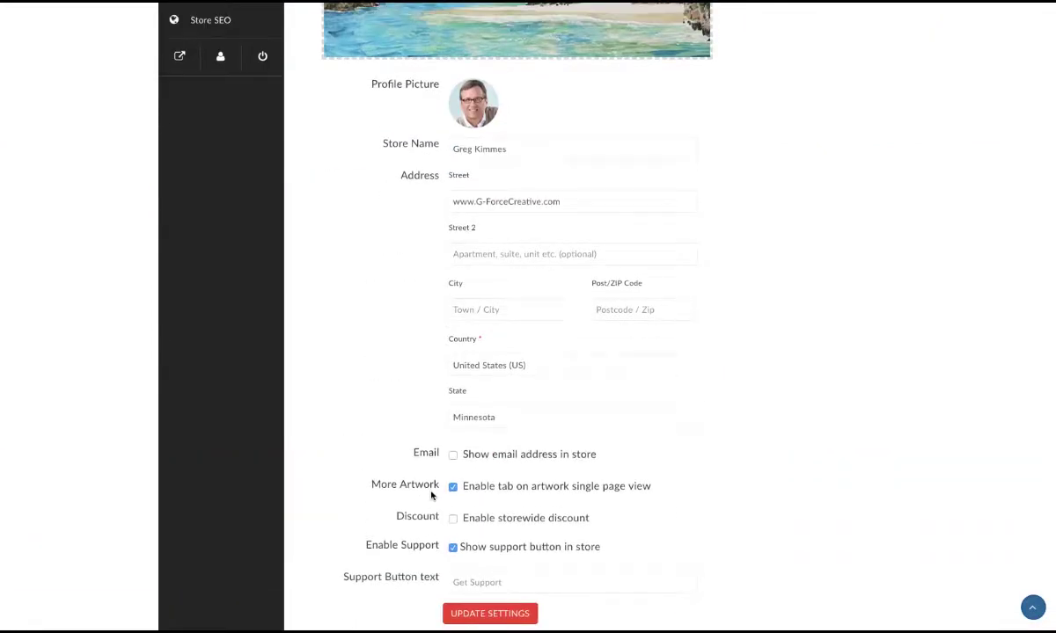
{"action": "scroll", "coordinate": [431, 495], "scroll_direction": "up", "scroll_amount": 1}
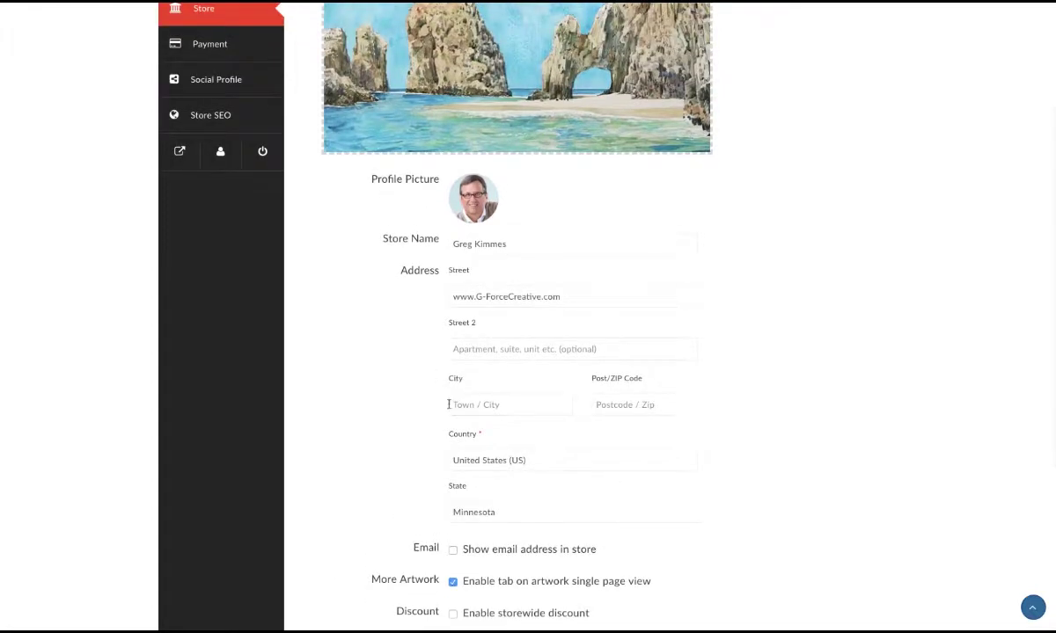
{"action": "scroll", "coordinate": [448, 404], "scroll_direction": "down", "scroll_amount": 1}
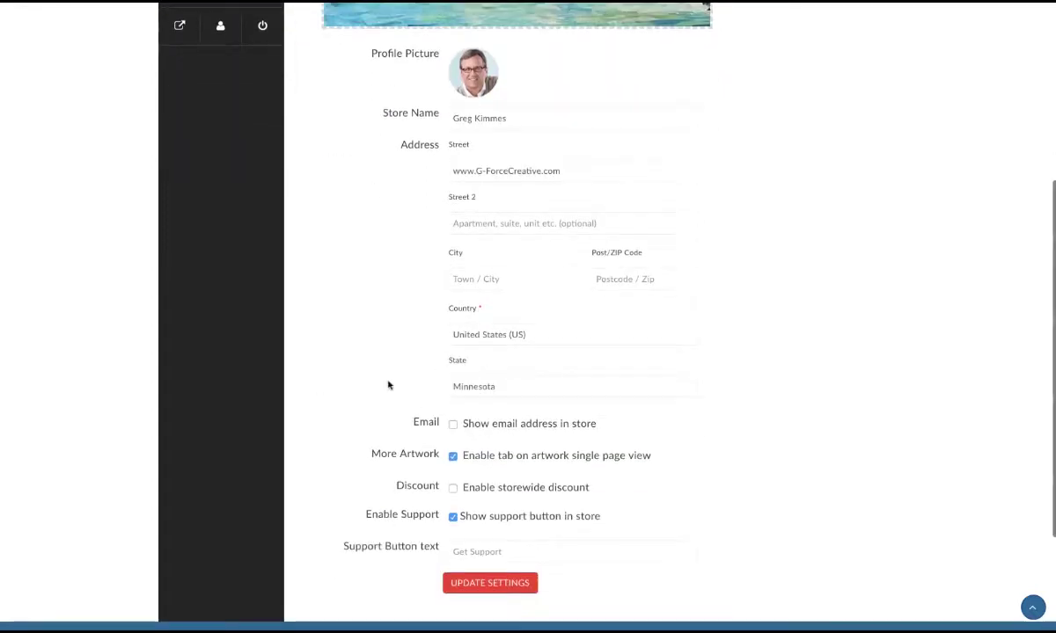
{"action": "scroll", "coordinate": [388, 385], "scroll_direction": "up", "scroll_amount": 1}
{"action": "scroll", "coordinate": [389, 385], "scroll_direction": "down", "scroll_amount": 1}
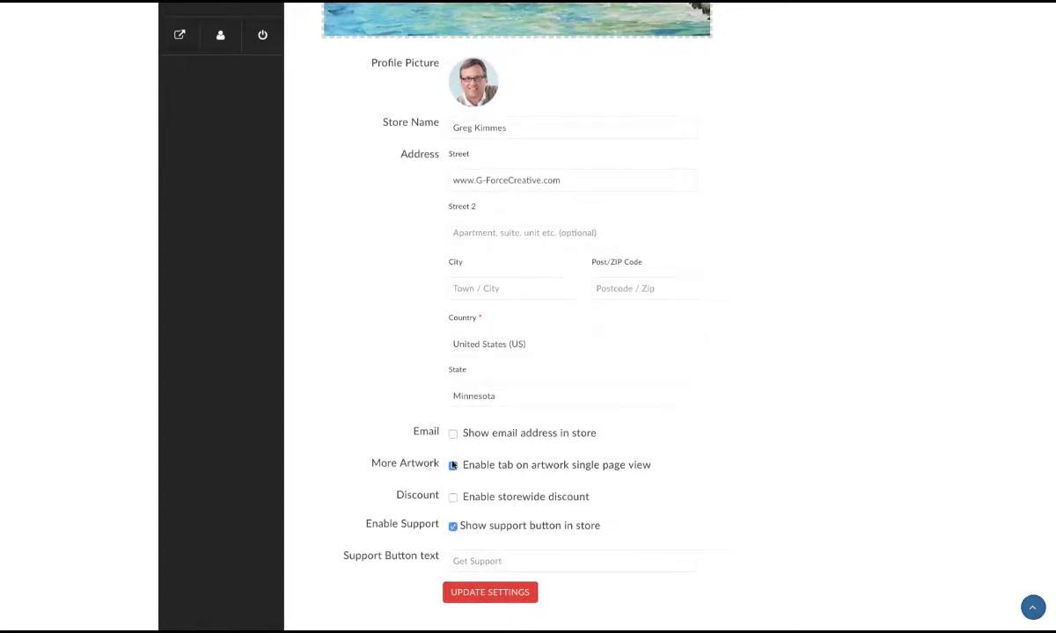
{"action": "scroll", "coordinate": [452, 462], "scroll_direction": "up", "scroll_amount": 2}
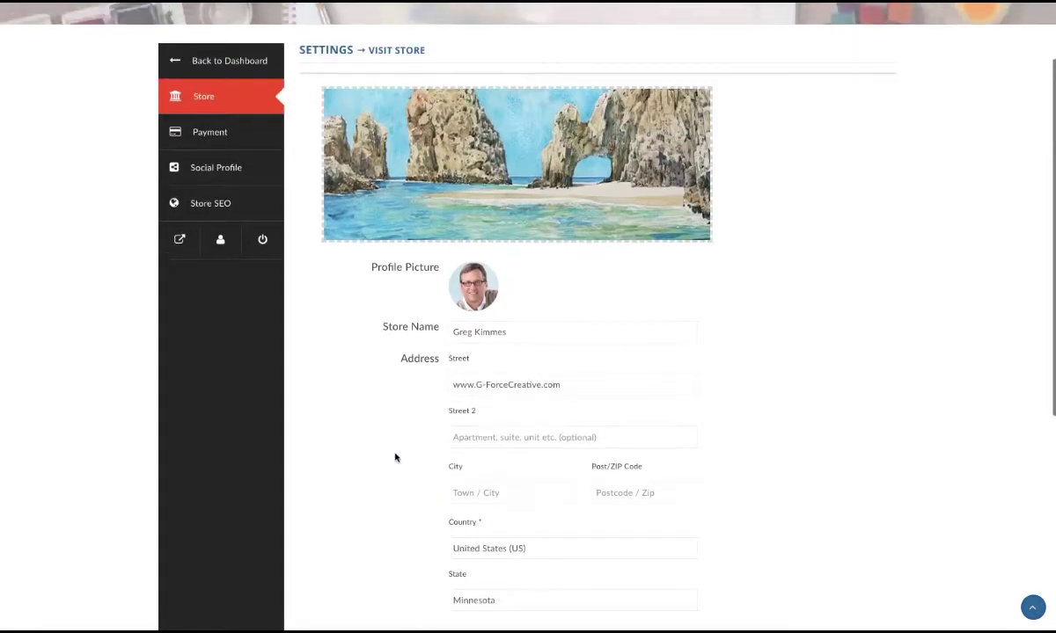
{"action": "scroll", "coordinate": [301, 112], "scroll_direction": "up", "scroll_amount": 1}
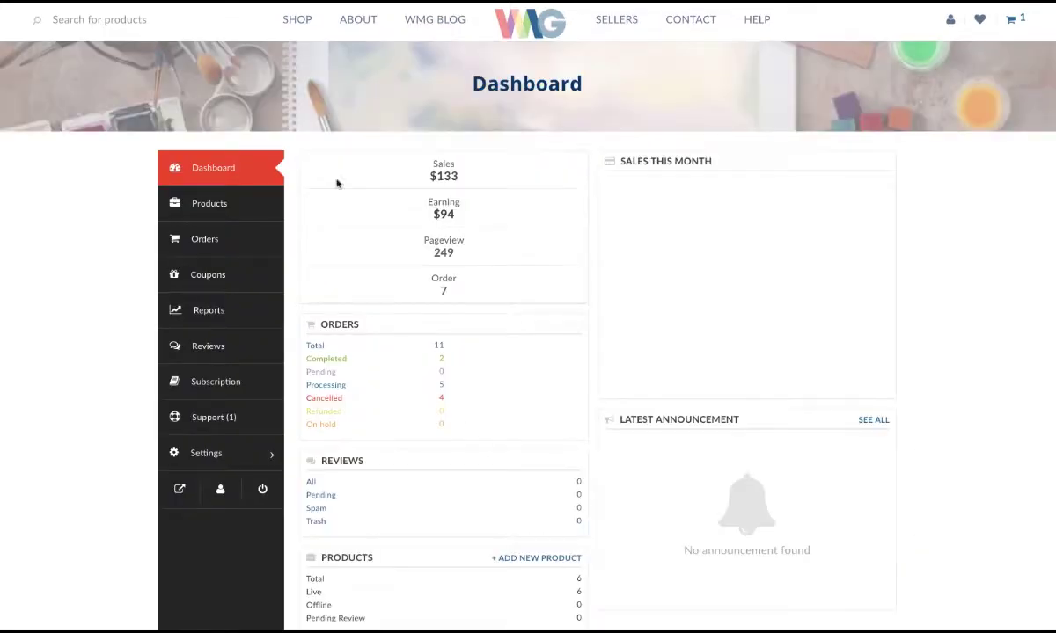
Step: Start a new product from the product list and set its category to Original On Paper
{"action": "left_click", "coordinate": [228, 206]}
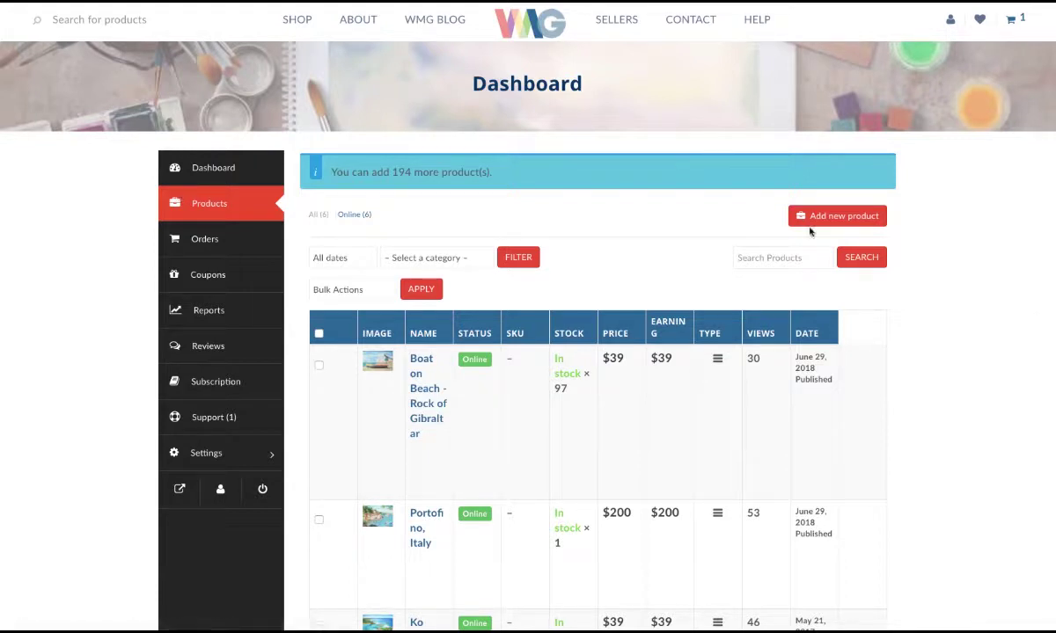
{"action": "left_click", "coordinate": [816, 221]}
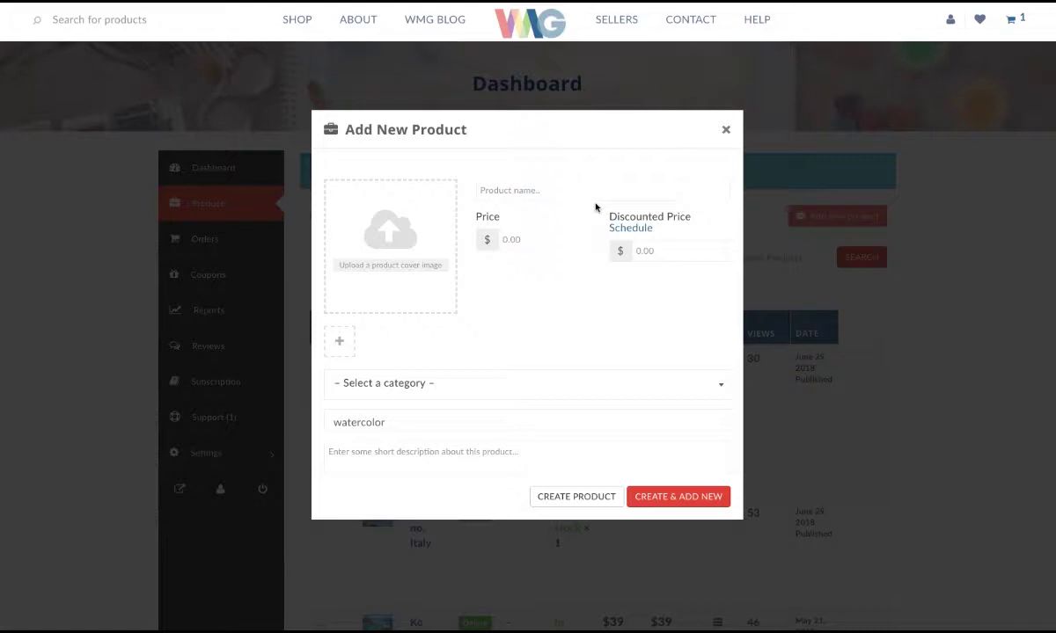
{"action": "left_click", "coordinate": [500, 193]}
{"action": "left_click", "coordinate": [473, 390]}
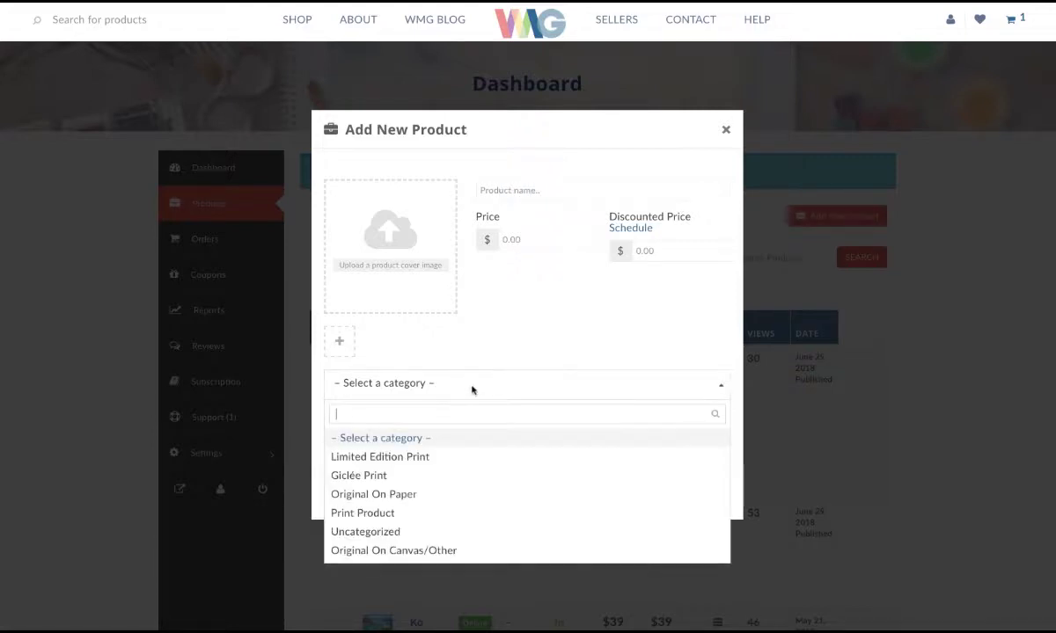
{"action": "left_click", "coordinate": [394, 495]}
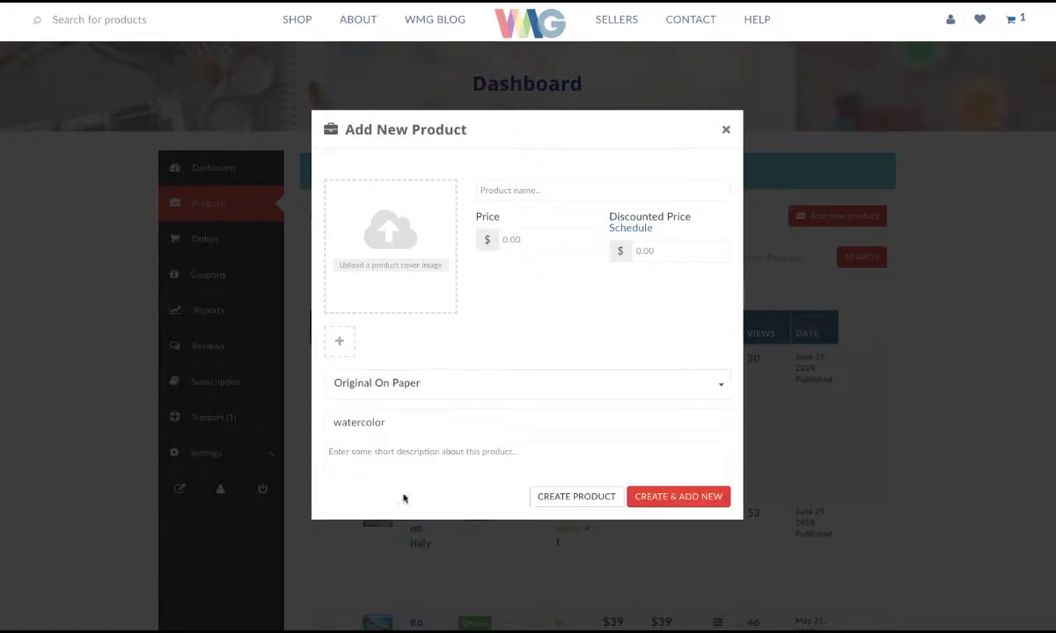
Step: Look through the tag options for the new product and close the form without creating the product
{"action": "left_click", "coordinate": [423, 423]}
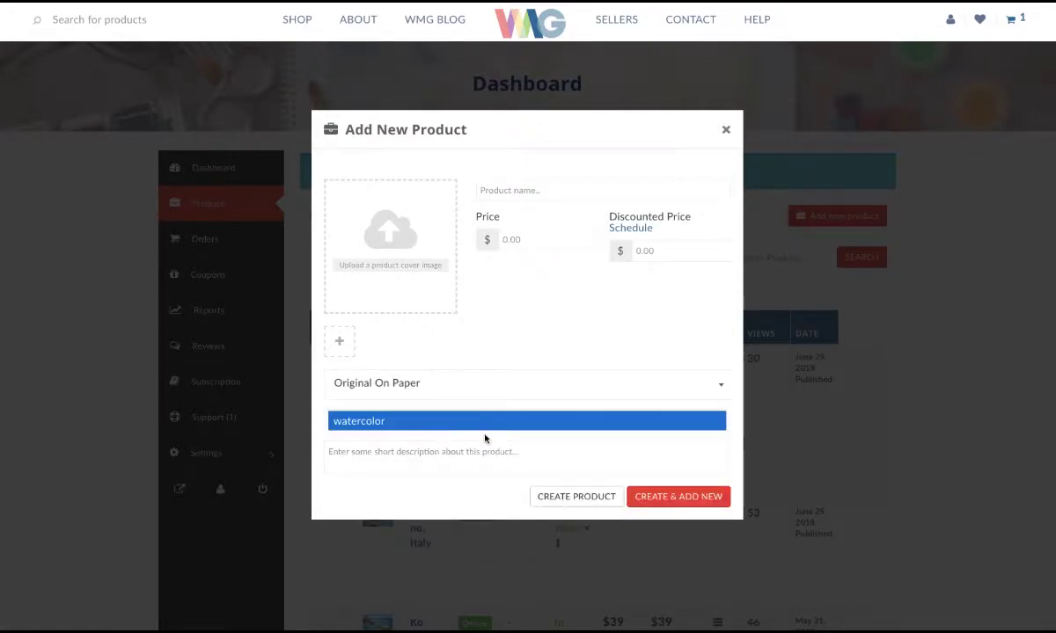
{"action": "left_click", "coordinate": [529, 383]}
{"action": "left_click", "coordinate": [442, 428]}
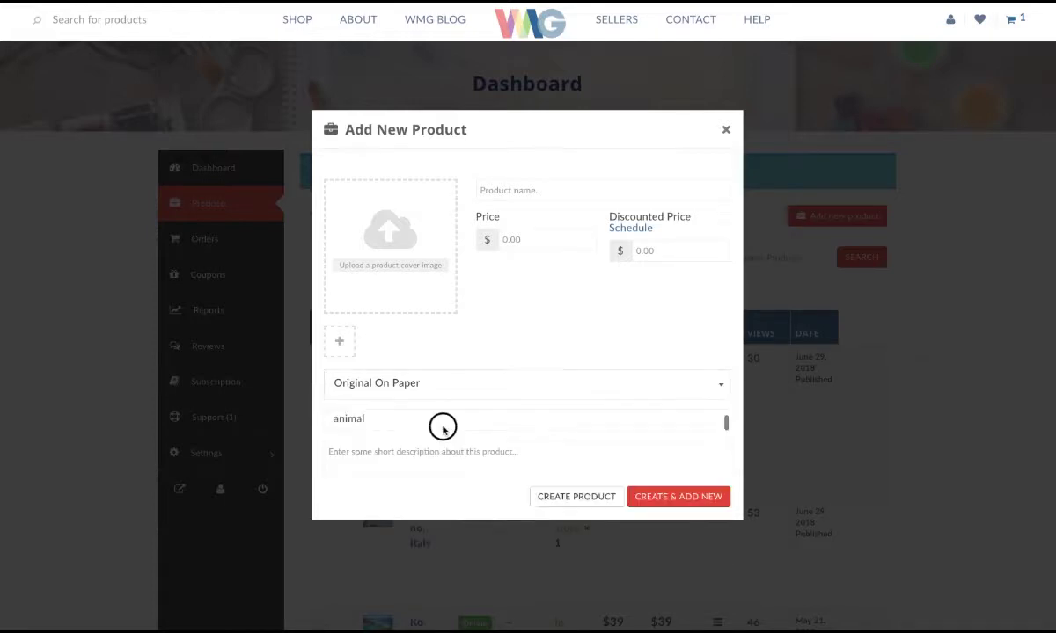
{"action": "scroll", "coordinate": [399, 422], "scroll_direction": "down", "scroll_amount": 5}
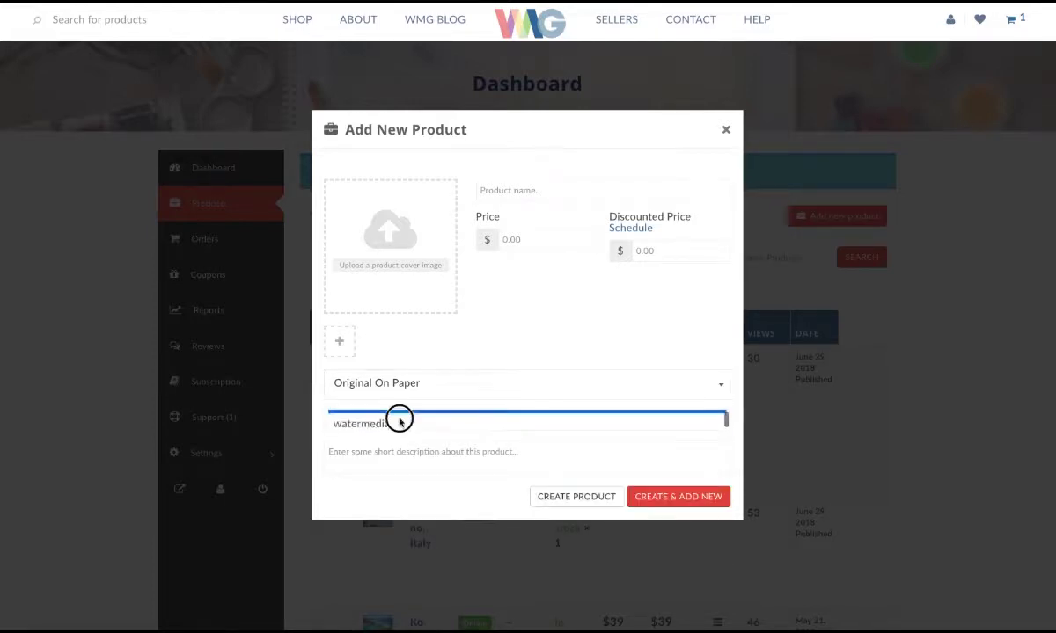
{"action": "key", "text": "Escape"}
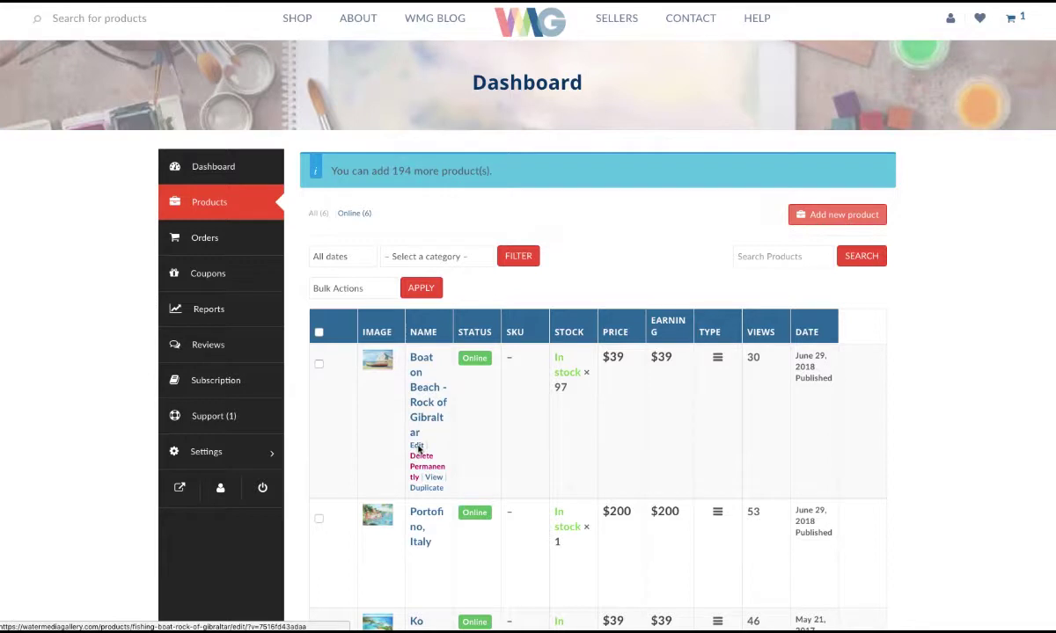
Step: Open the Boat on Beach - Rock of Gibraltar product for editing and review its category, tags and descriptions
{"action": "left_click", "coordinate": [417, 440]}
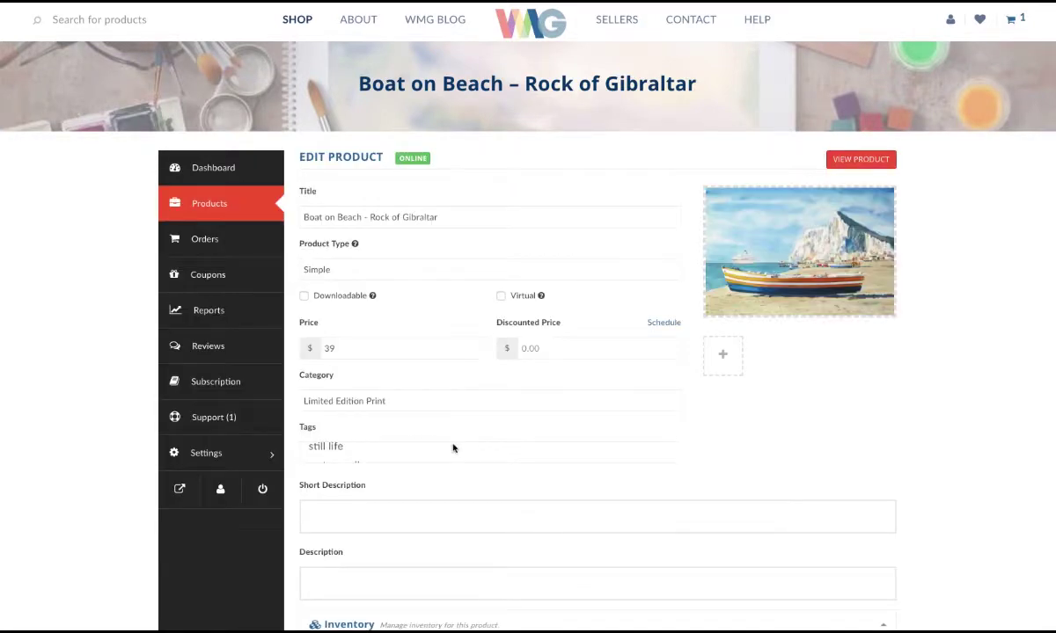
{"action": "scroll", "coordinate": [389, 365], "scroll_direction": "down", "scroll_amount": 1}
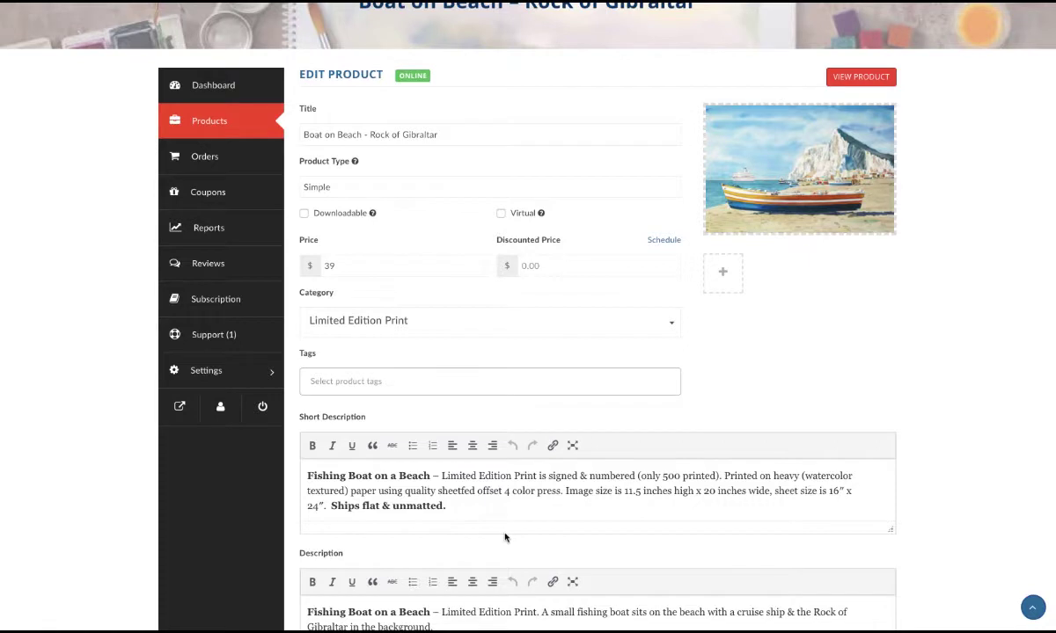
{"action": "scroll", "coordinate": [502, 535], "scroll_direction": "down", "scroll_amount": 1}
{"action": "scroll", "coordinate": [515, 481], "scroll_direction": "down", "scroll_amount": 1}
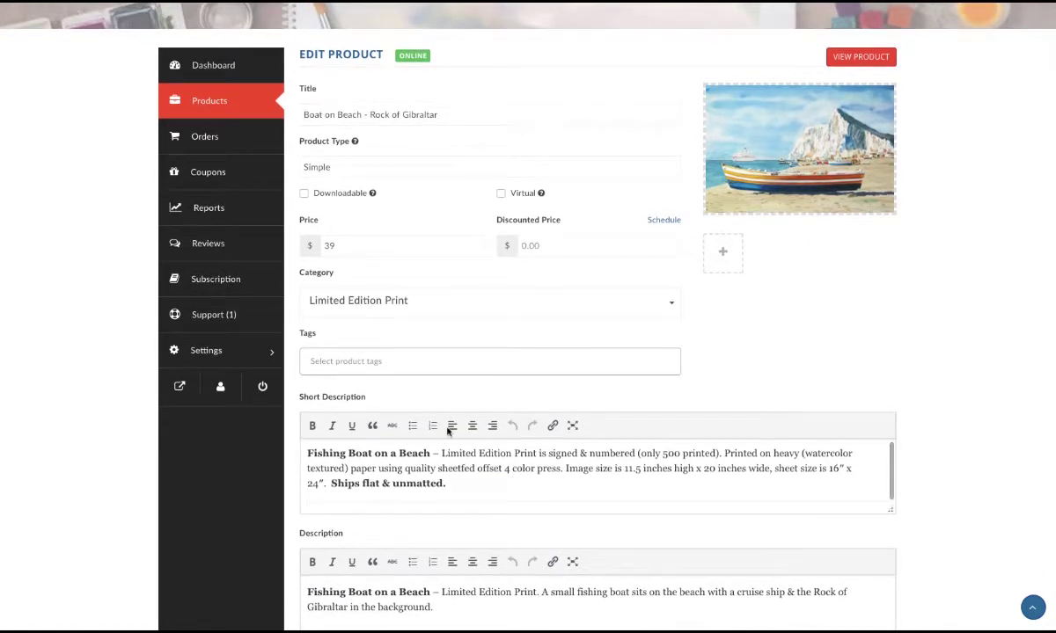
{"action": "left_click", "coordinate": [410, 363]}
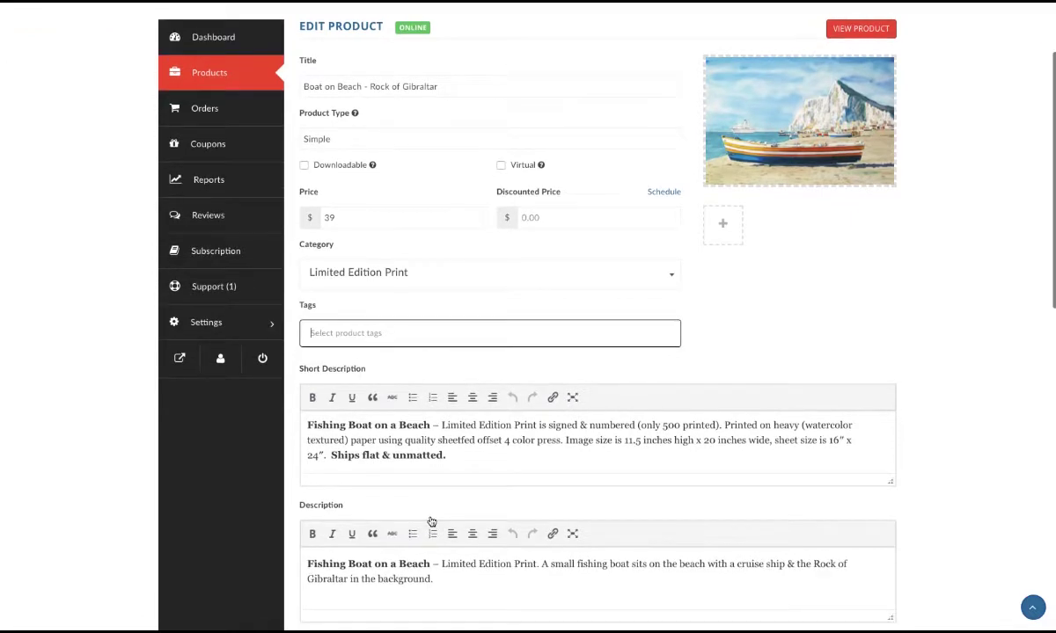
{"action": "left_click", "coordinate": [433, 540]}
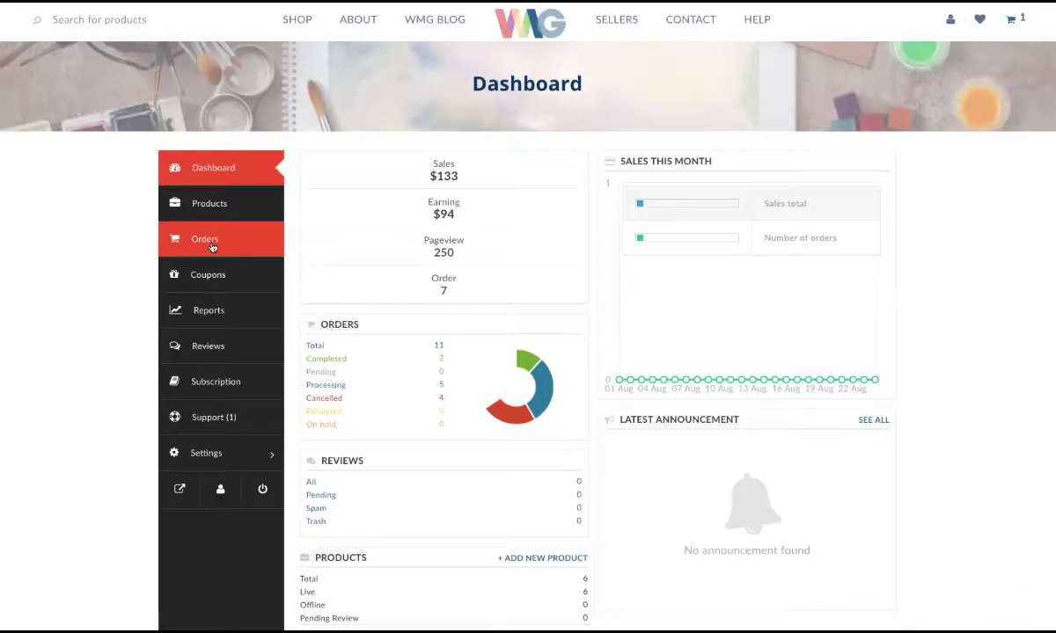
Step: Review the seller's order list and open the details of the most recent order
{"action": "left_click", "coordinate": [204, 238]}
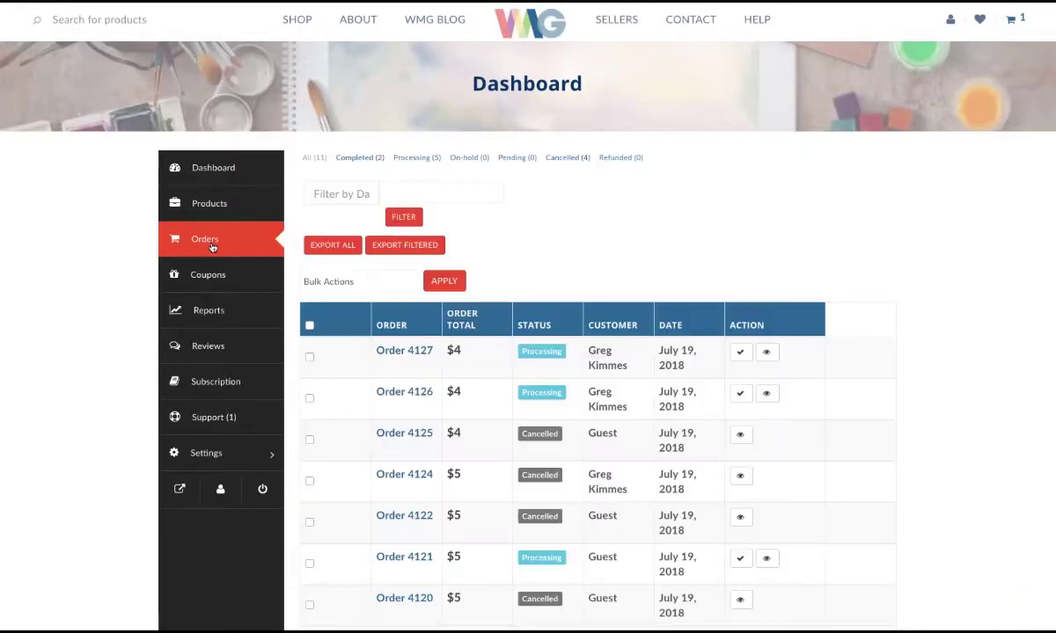
{"action": "scroll", "coordinate": [573, 308], "scroll_direction": "down", "scroll_amount": 2}
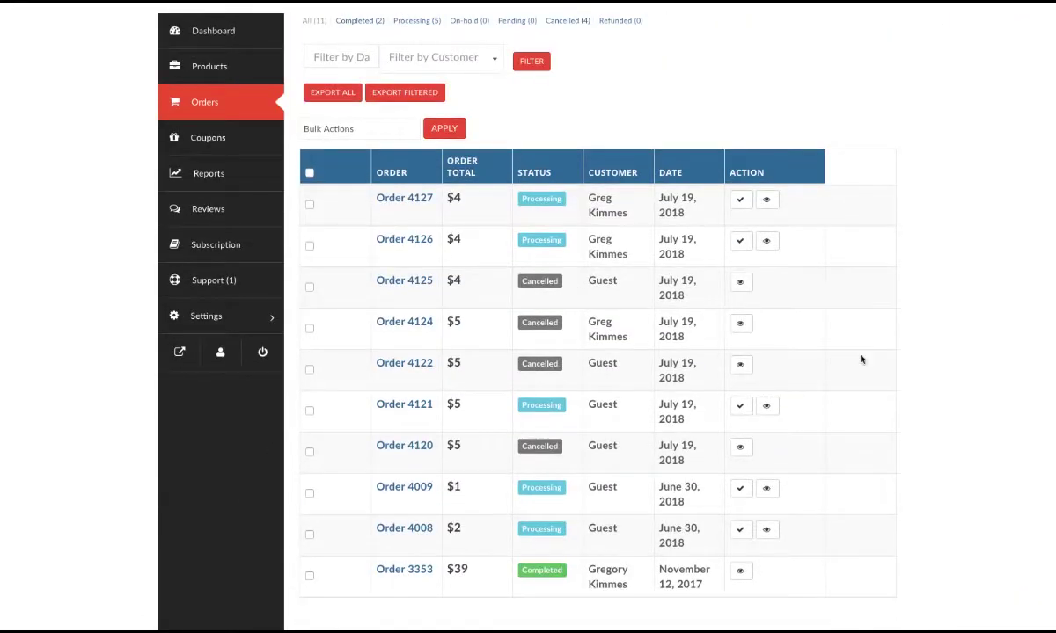
{"action": "scroll", "coordinate": [855, 359], "scroll_direction": "down", "scroll_amount": 1}
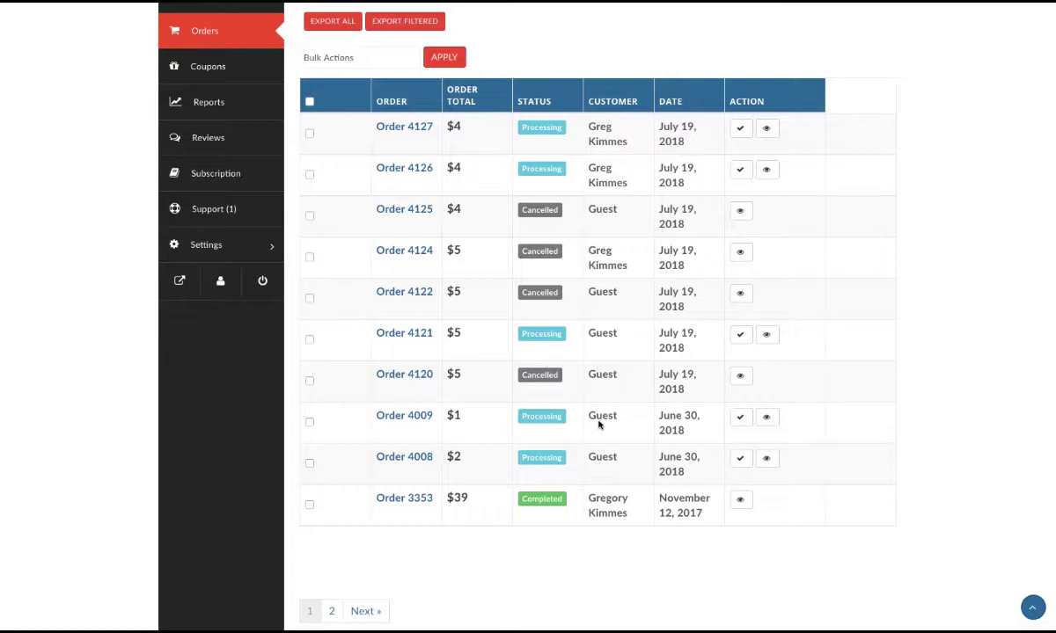
{"action": "scroll", "coordinate": [402, 277], "scroll_direction": "up", "scroll_amount": 2}
{"action": "left_click", "coordinate": [398, 276]}
{"action": "left_click", "coordinate": [397, 277]}
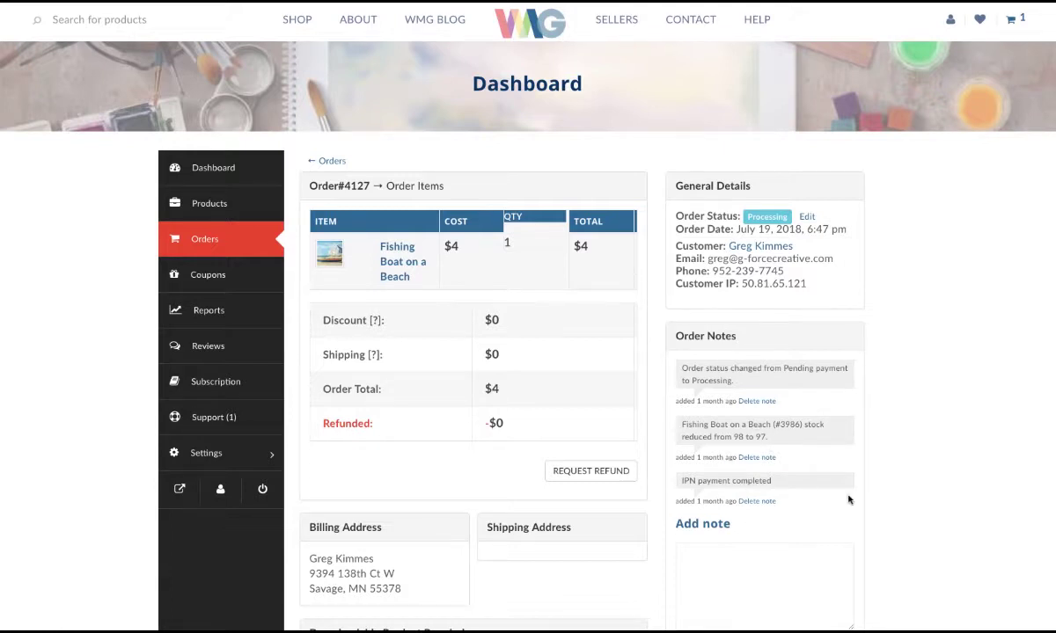
Step: Examine the opened order's items, totals, billing and shipping details, order notes and tracking number option
{"action": "scroll", "coordinate": [894, 497], "scroll_direction": "down", "scroll_amount": 1}
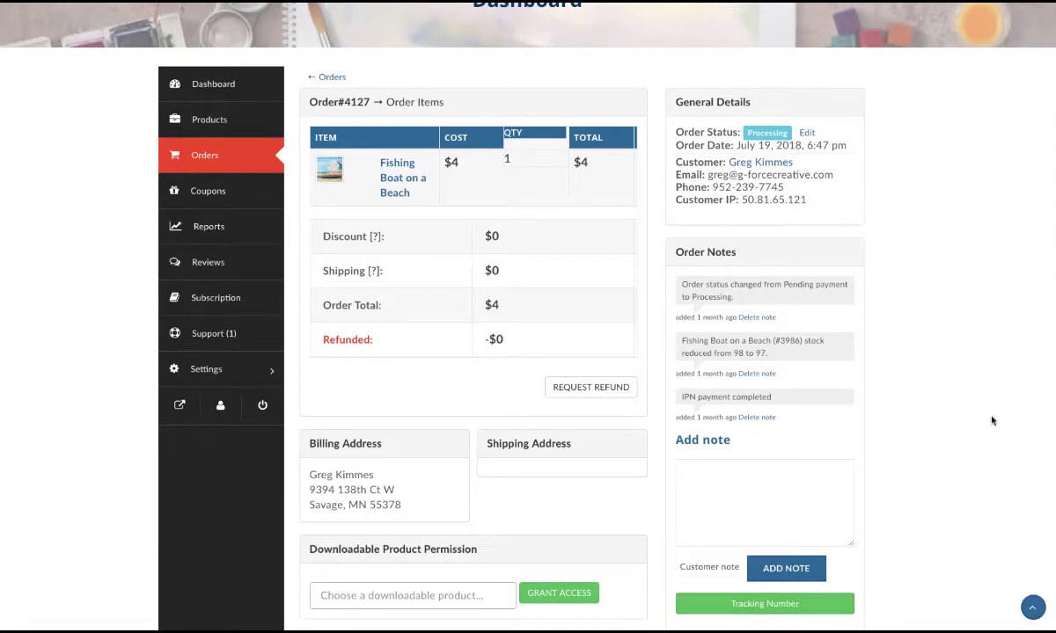
{"action": "scroll", "coordinate": [961, 385], "scroll_direction": "up", "scroll_amount": 1}
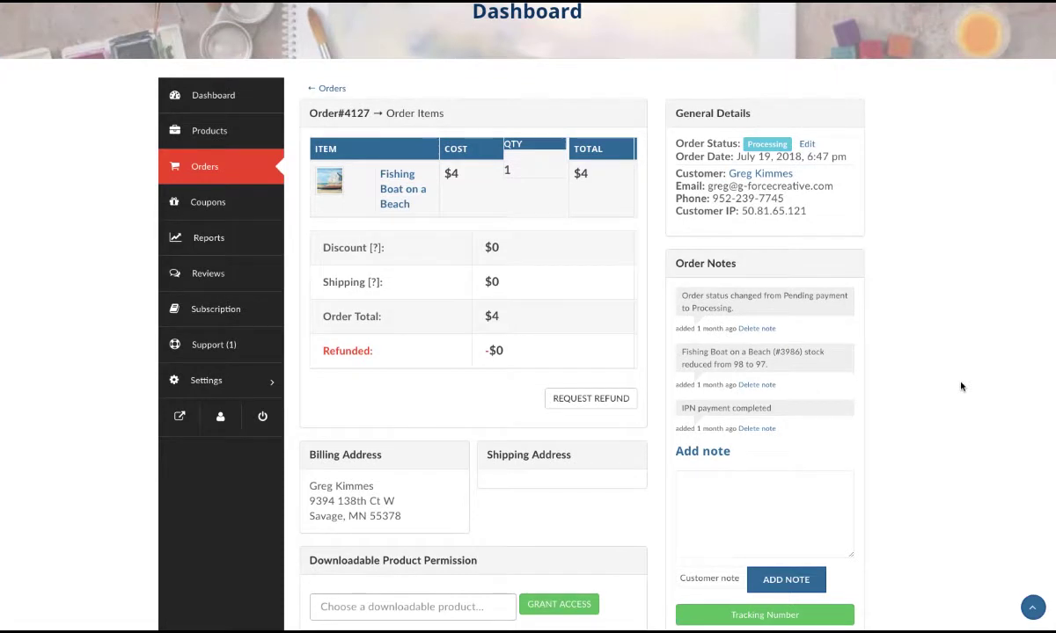
{"action": "scroll", "coordinate": [963, 385], "scroll_direction": "up", "scroll_amount": 1}
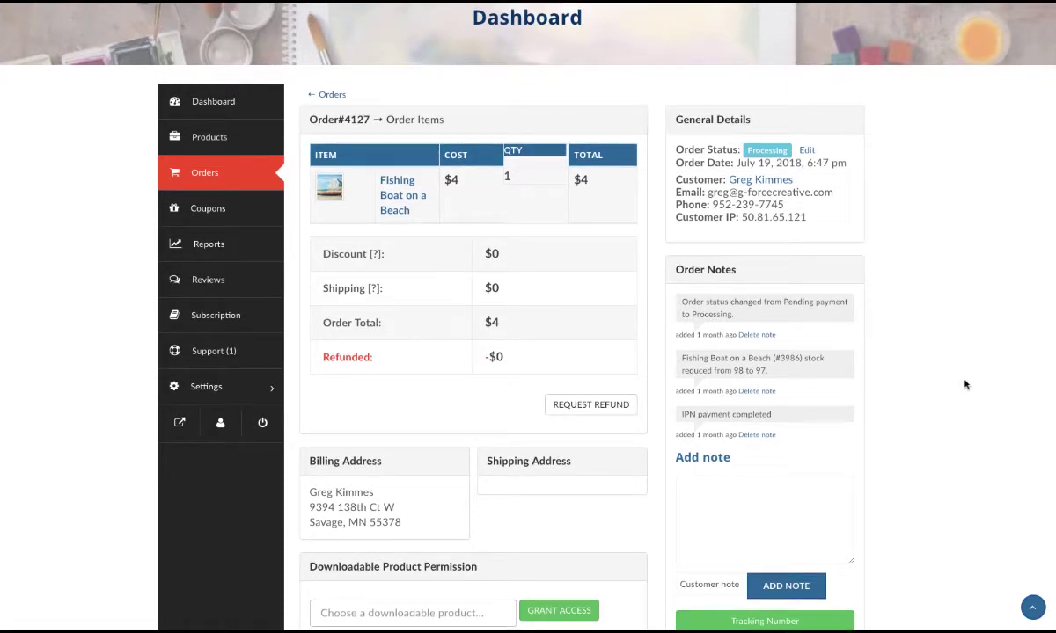
{"action": "scroll", "coordinate": [963, 383], "scroll_direction": "up", "scroll_amount": 2}
Step: Look over the site's seller resources, including Resources for Artists, Seller Only Content and Seller Support
{"action": "mouse_move", "coordinate": [616, 19]}
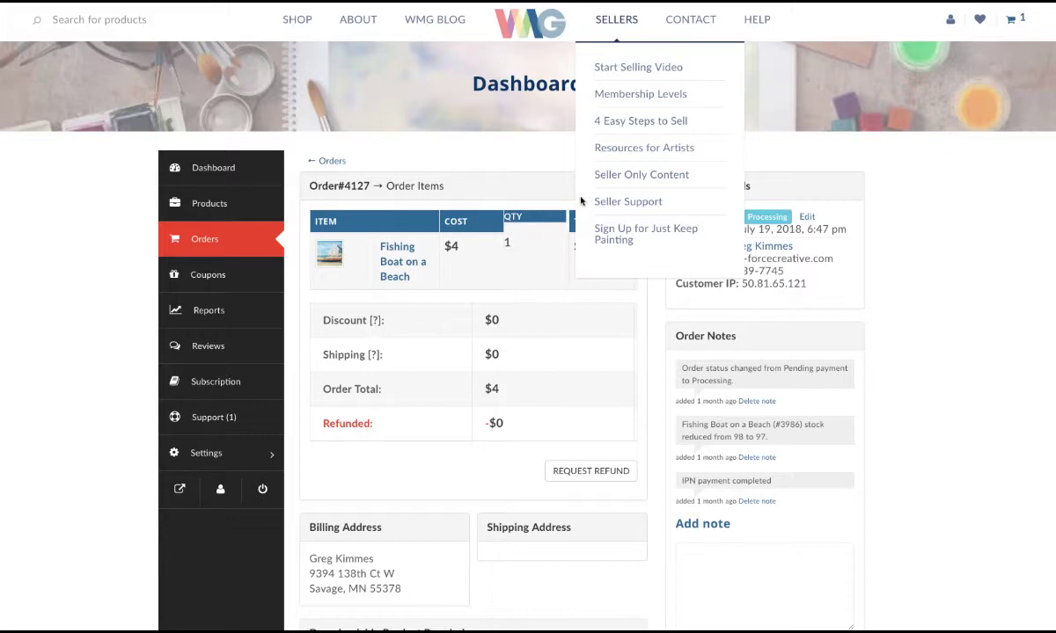
{"action": "scroll", "coordinate": [587, 203], "scroll_direction": "down", "scroll_amount": 1}
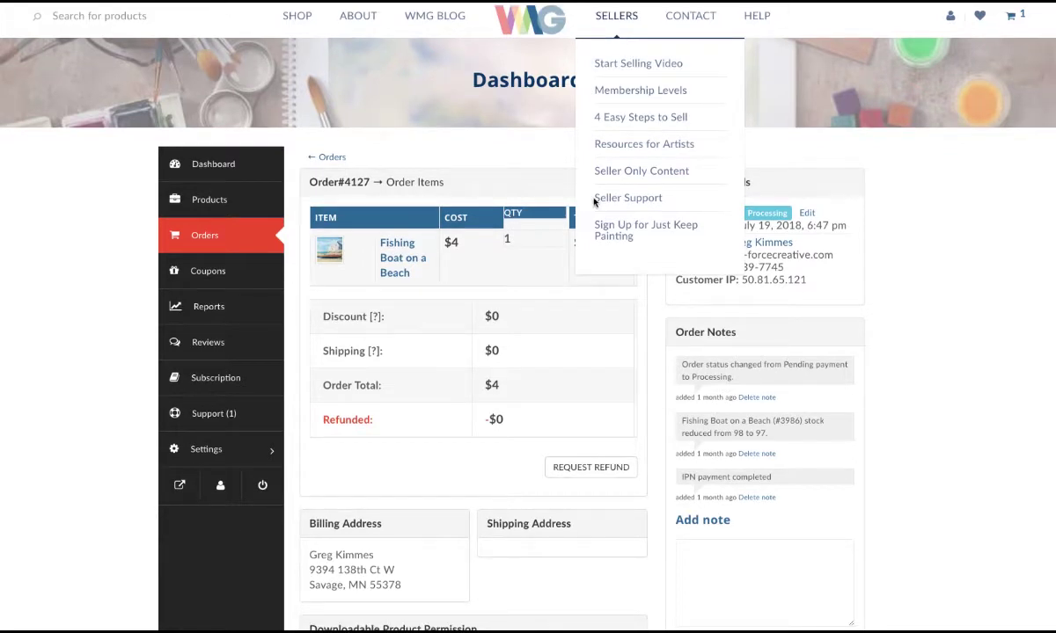
{"action": "scroll", "coordinate": [592, 202], "scroll_direction": "up", "scroll_amount": 1}
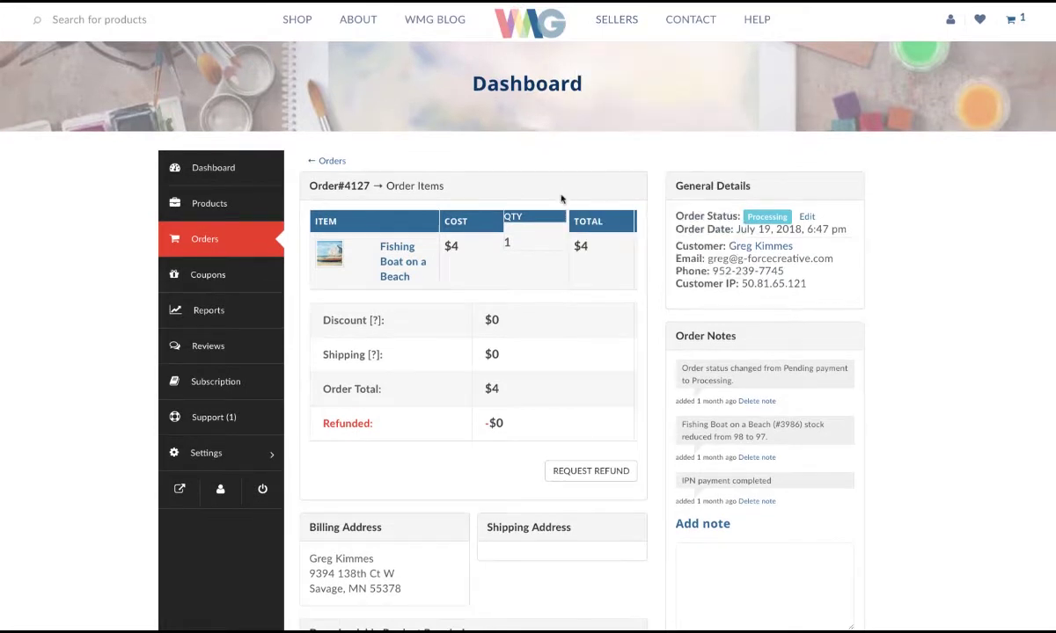
Step: Try to open the WMG Blog from the order page and bring up the list of seller pages again
{"action": "left_click", "coordinate": [431, 22]}
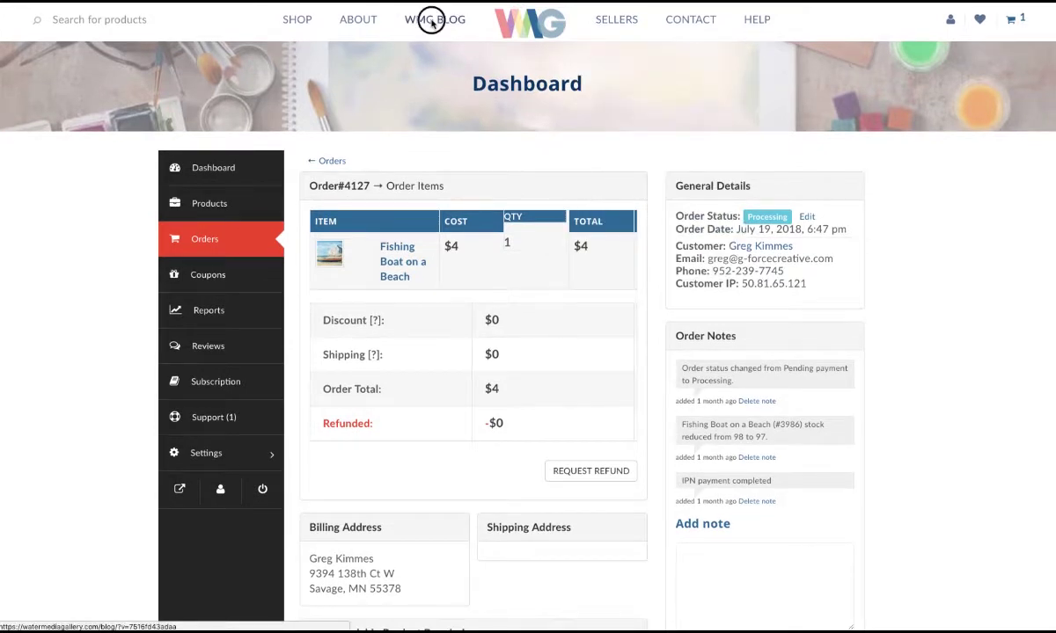
{"action": "left_click", "coordinate": [437, 19]}
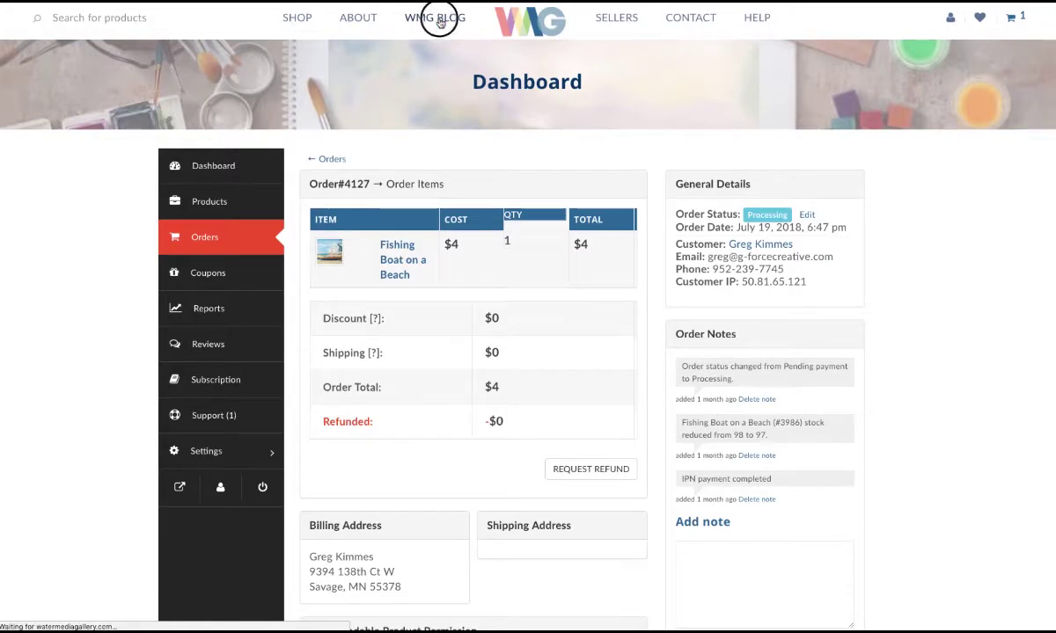
{"action": "left_click", "coordinate": [439, 22]}
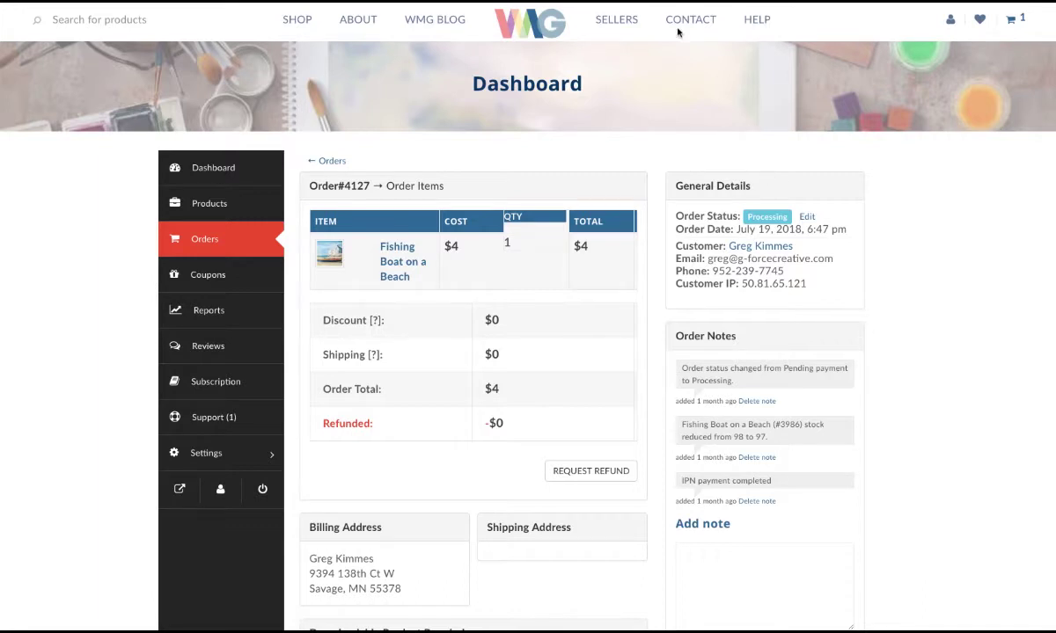
{"action": "mouse_move", "coordinate": [618, 20]}
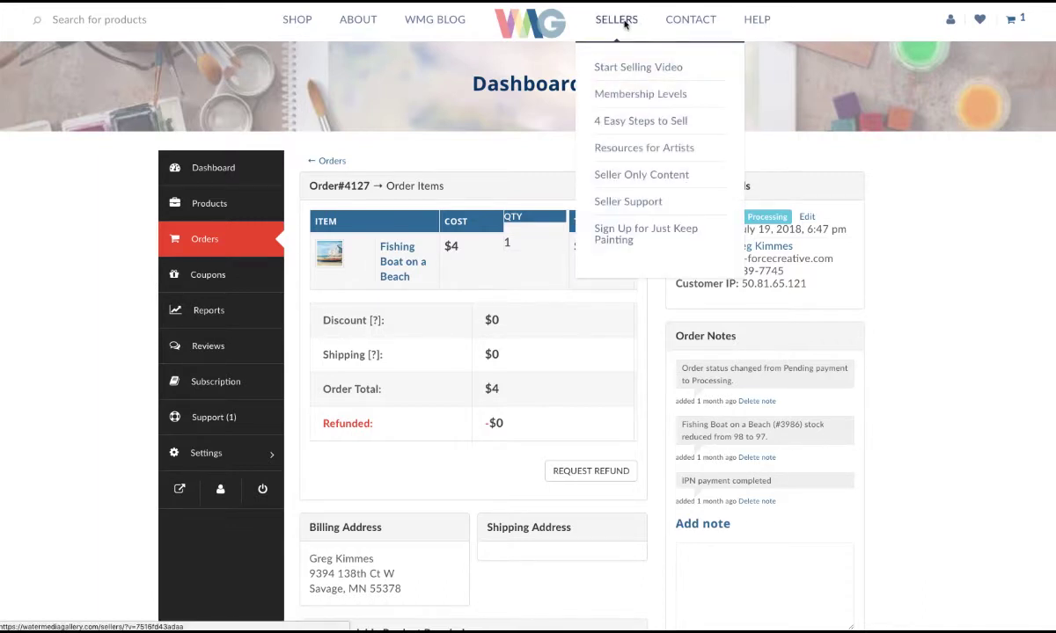